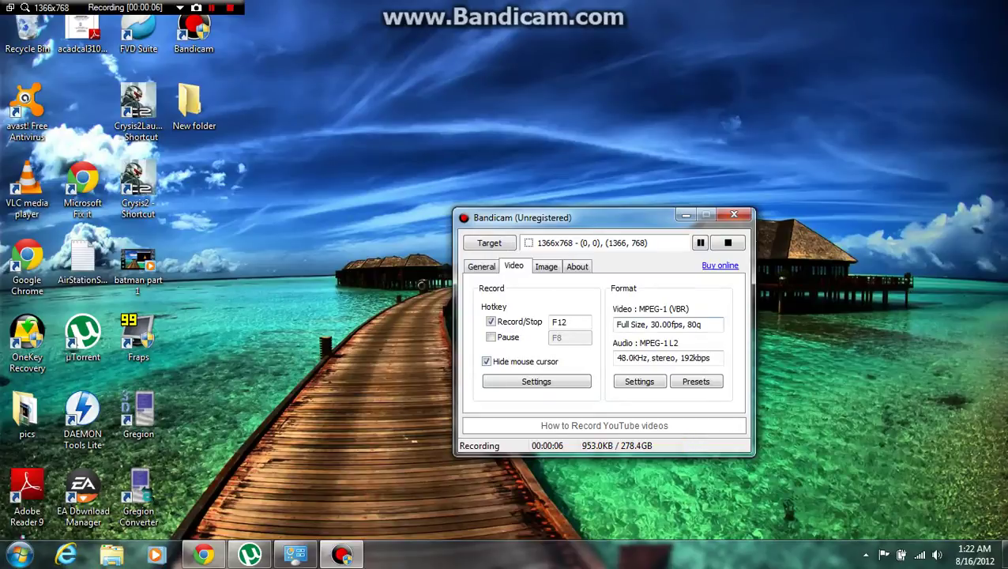
Launch Google Chrome in a maximized window and open the Google India homepage
mouse_move(203, 554)
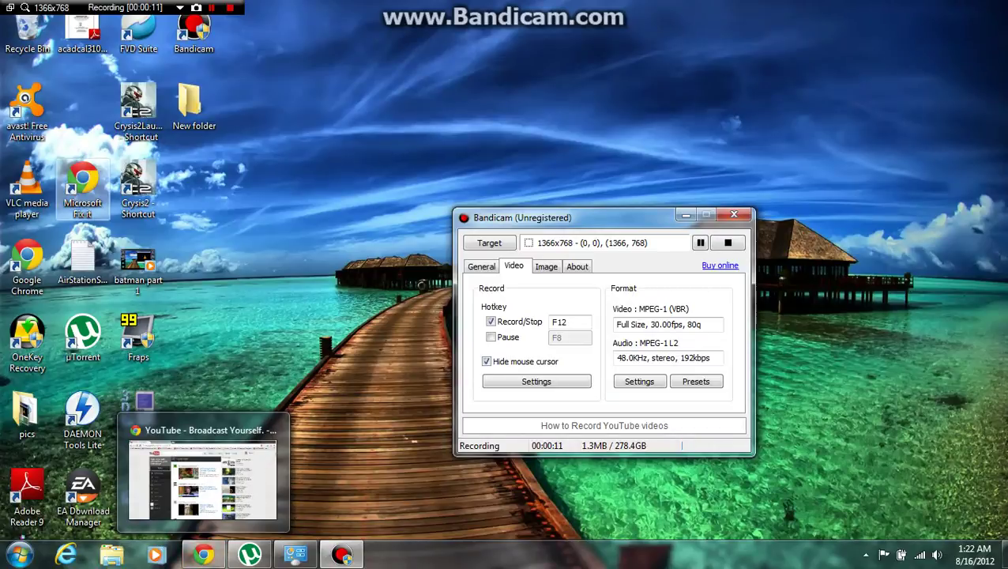
double_click(27, 266)
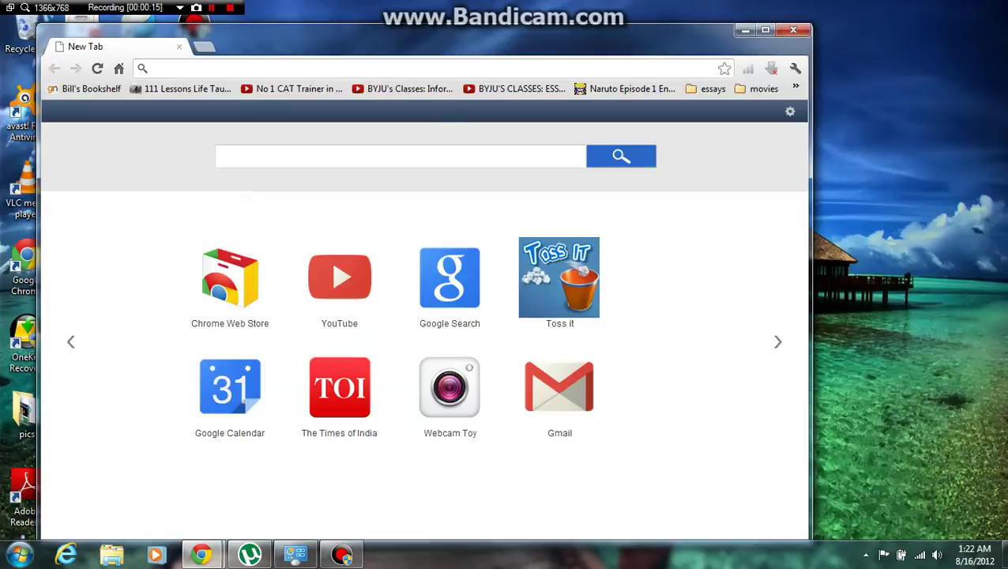
click(765, 29)
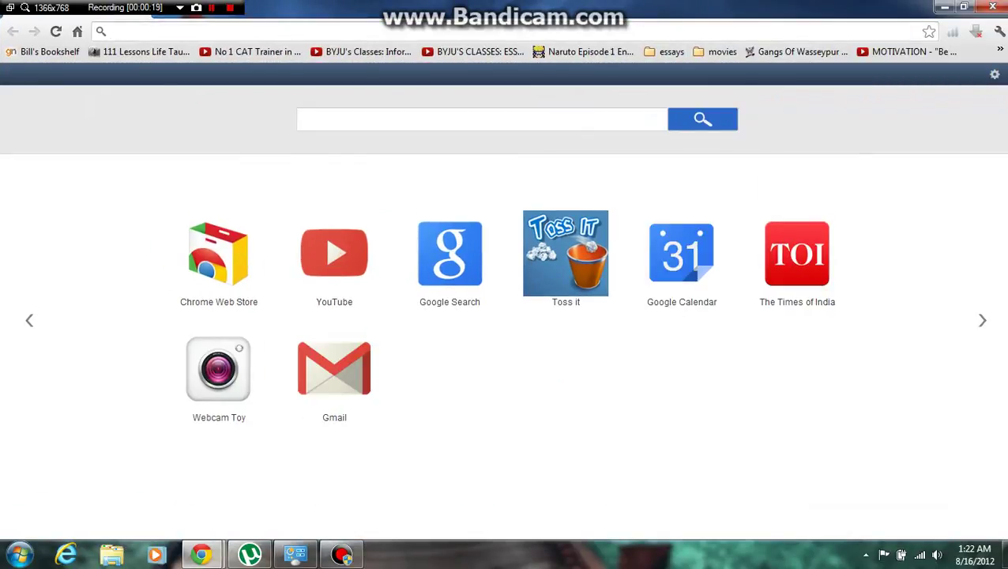
text(goolge)
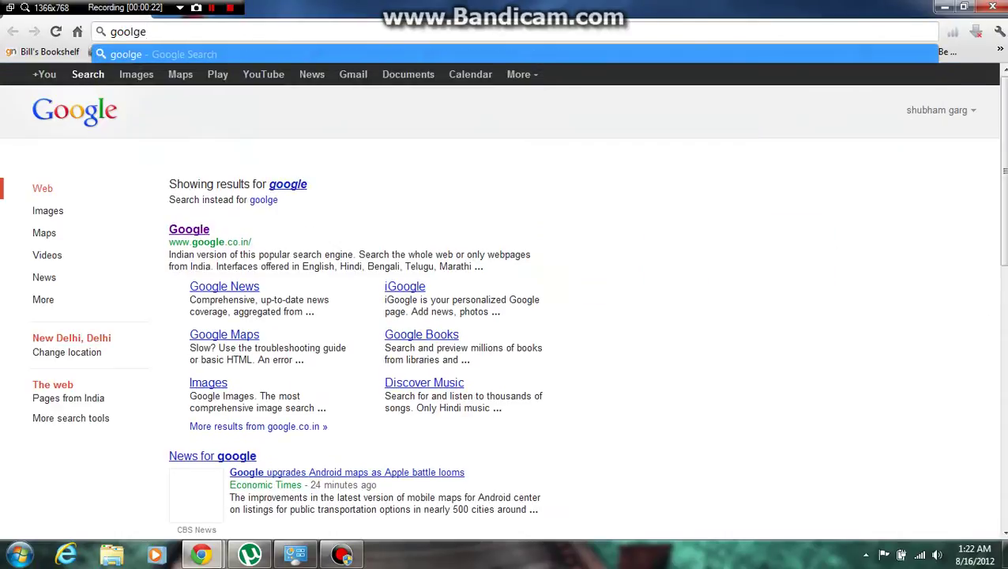
key(Return)
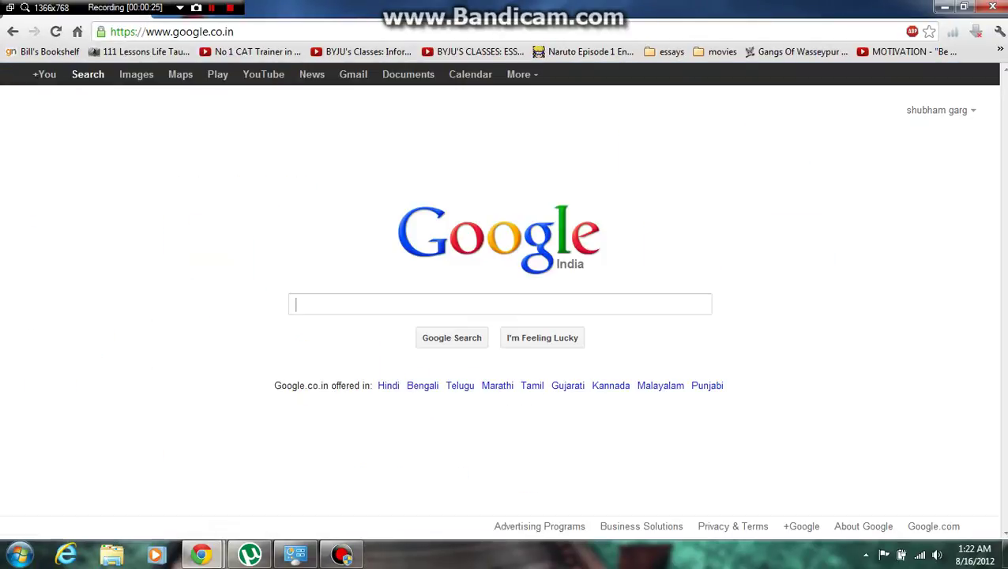
Search the web for "google earth"
text(g)
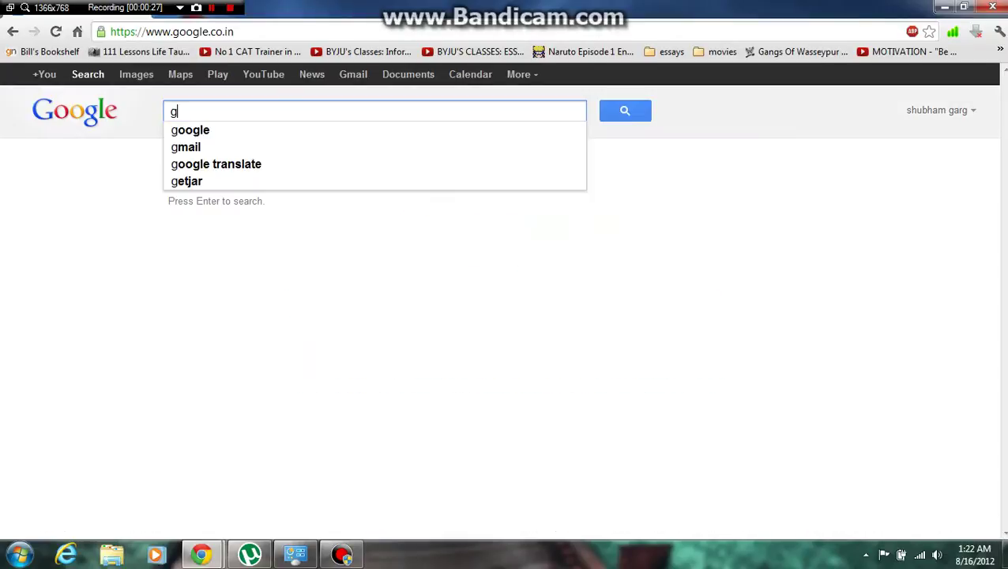
text(oogle earth)
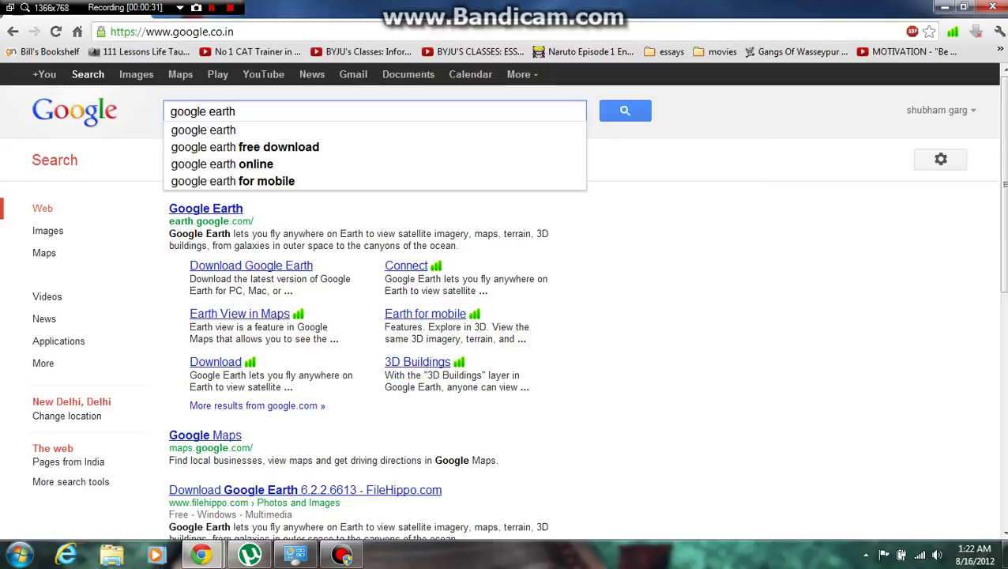
key(Return)
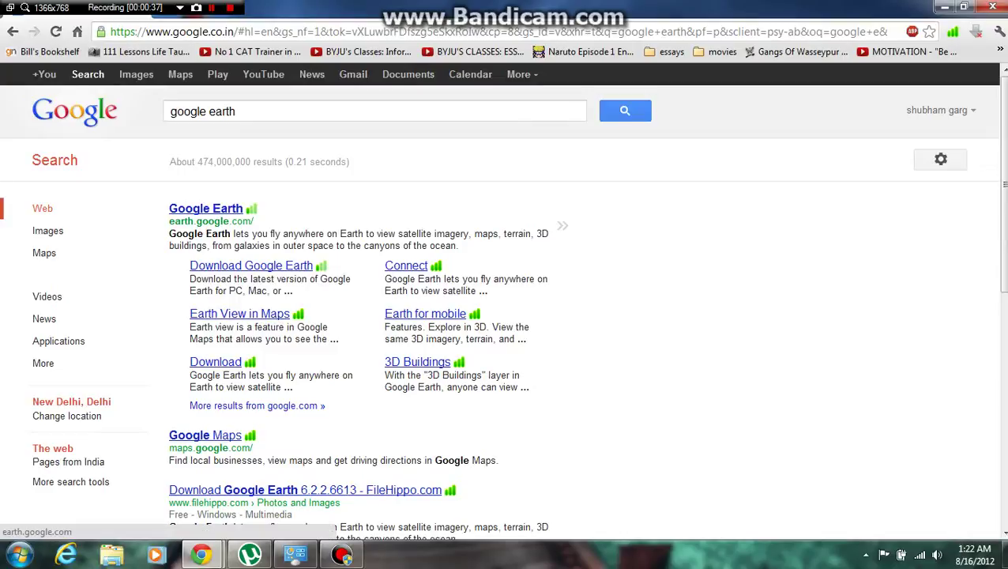
Open the Download Google Earth result, accept the licence terms and download the installer
click(251, 266)
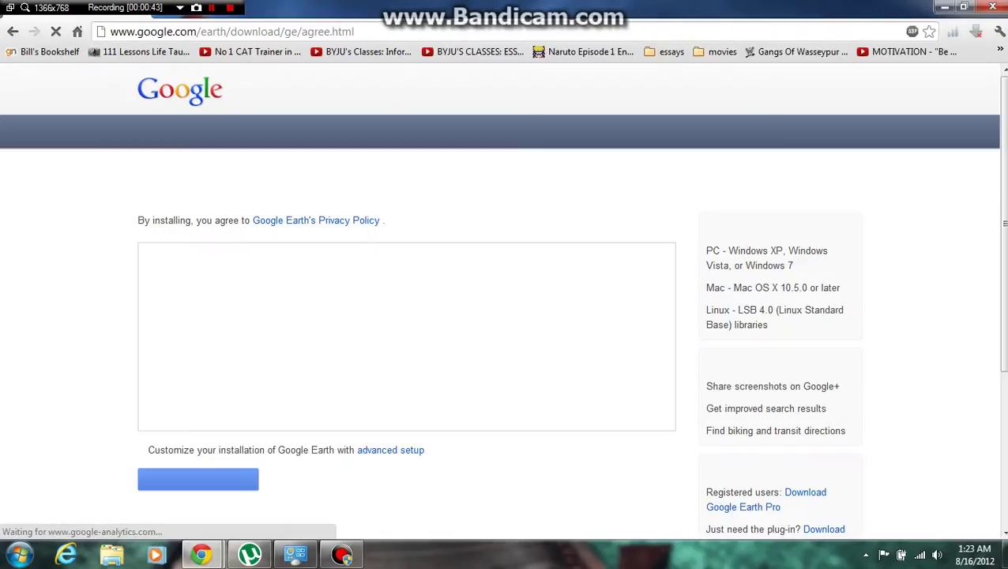
scroll(503, 302, down, 1)
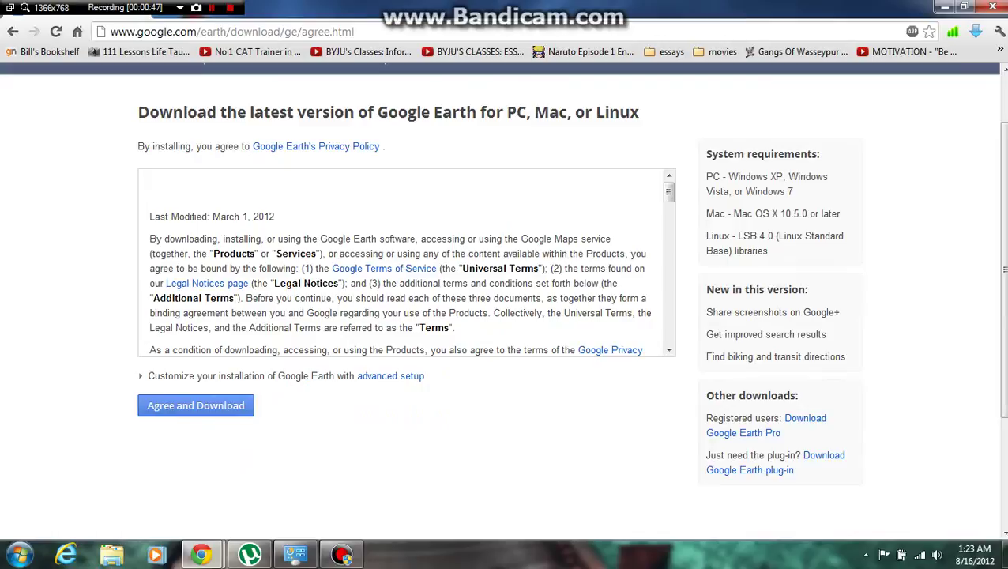
click(196, 405)
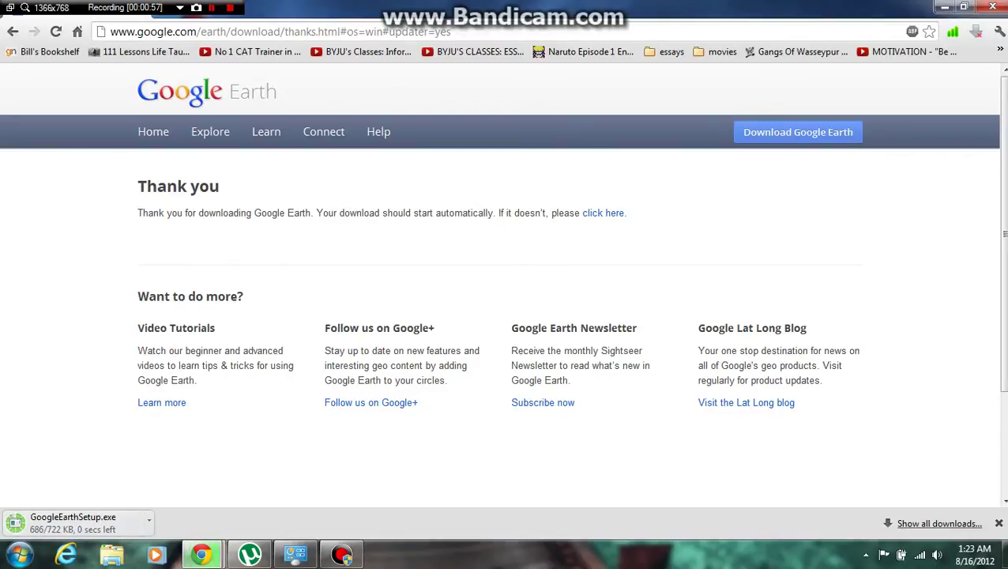
Run the downloaded GoogleEarthSetup.exe to install Google Earth, and dismiss its start-up tip
click(120, 524)
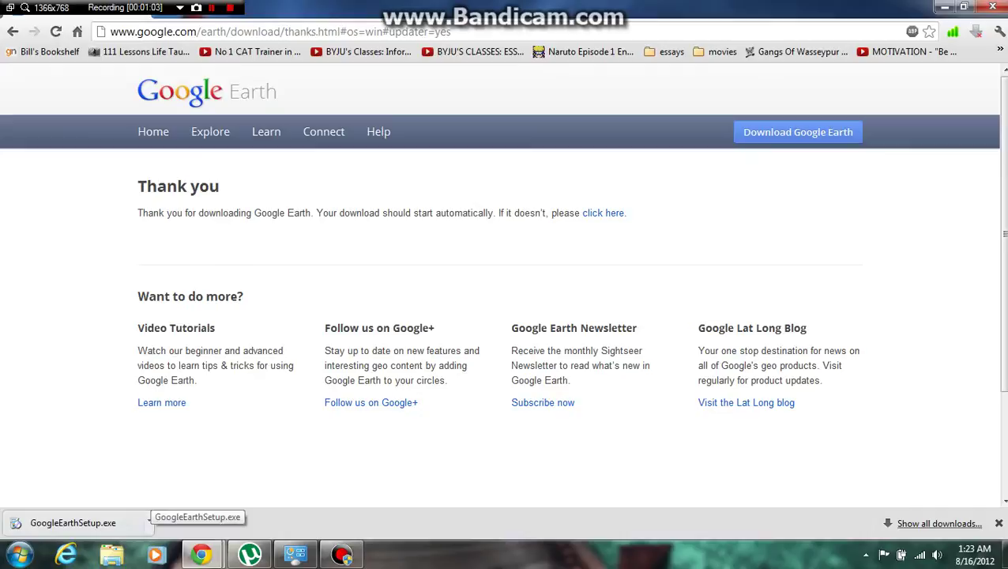
click(149, 523)
click(162, 441)
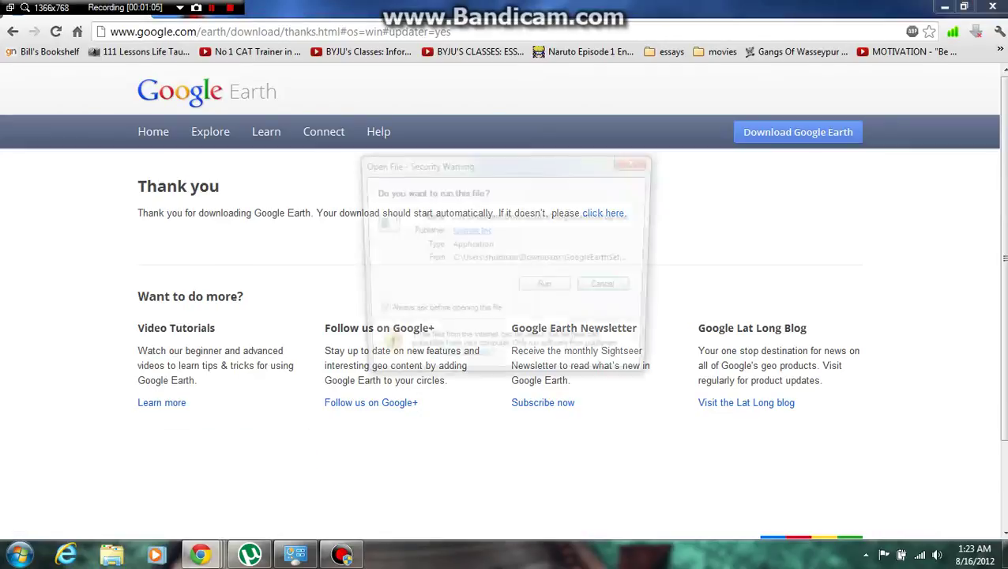
click(547, 287)
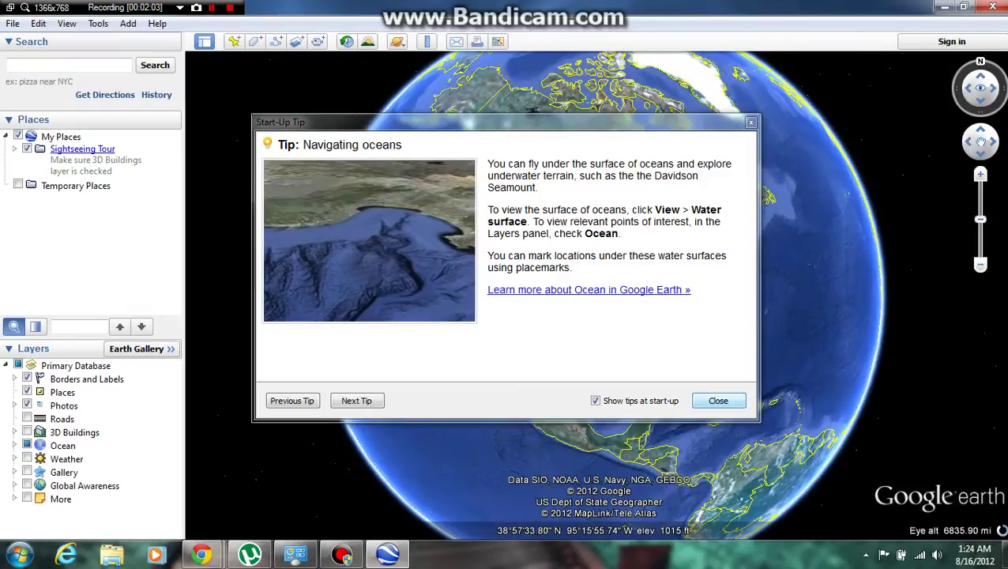
click(719, 401)
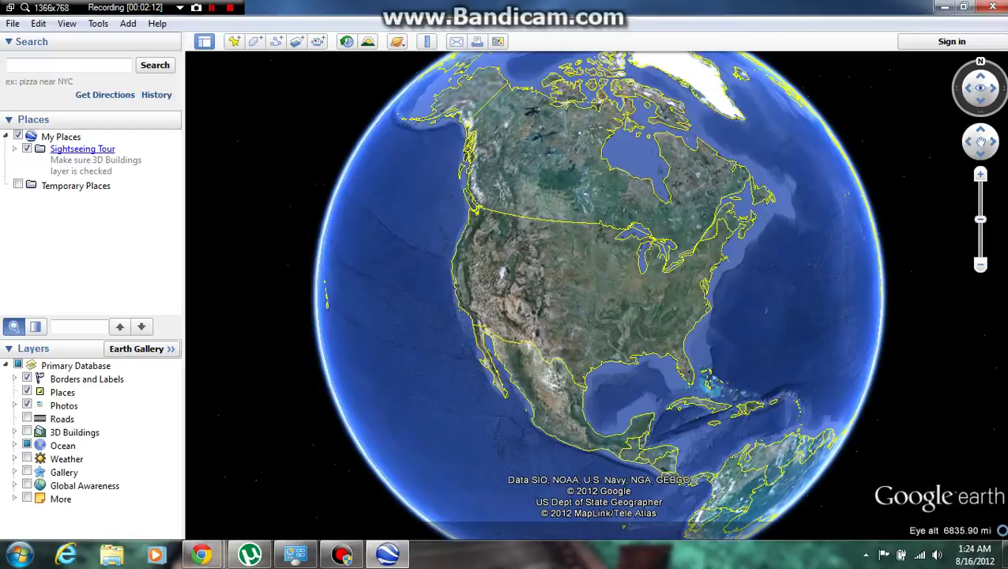
Examine the globe west of North America, going from the whole planet down to below the Pacific Ocean surface
scroll(598, 294, up, 2)
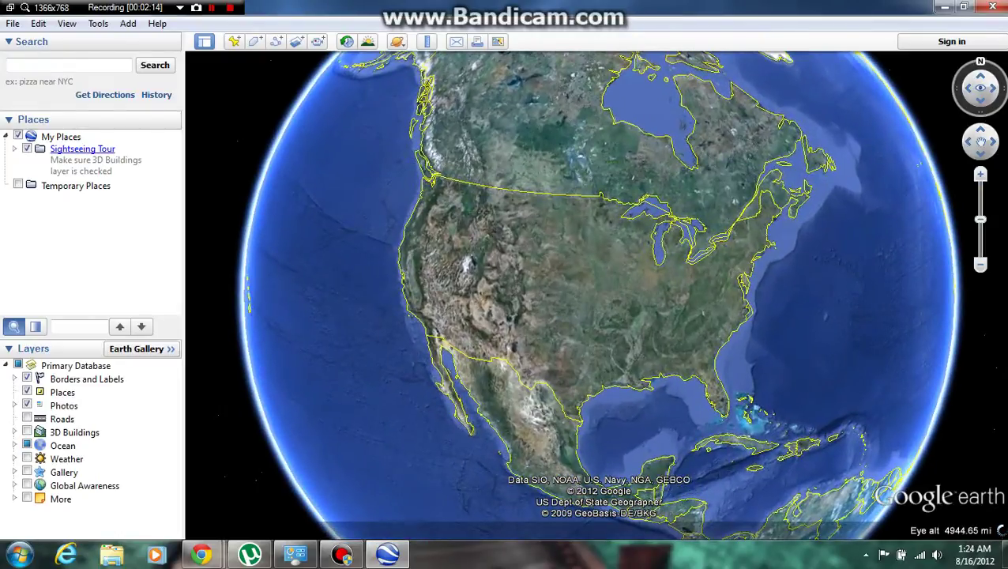
drag(386, 189, 540, 199)
double_click(446, 190)
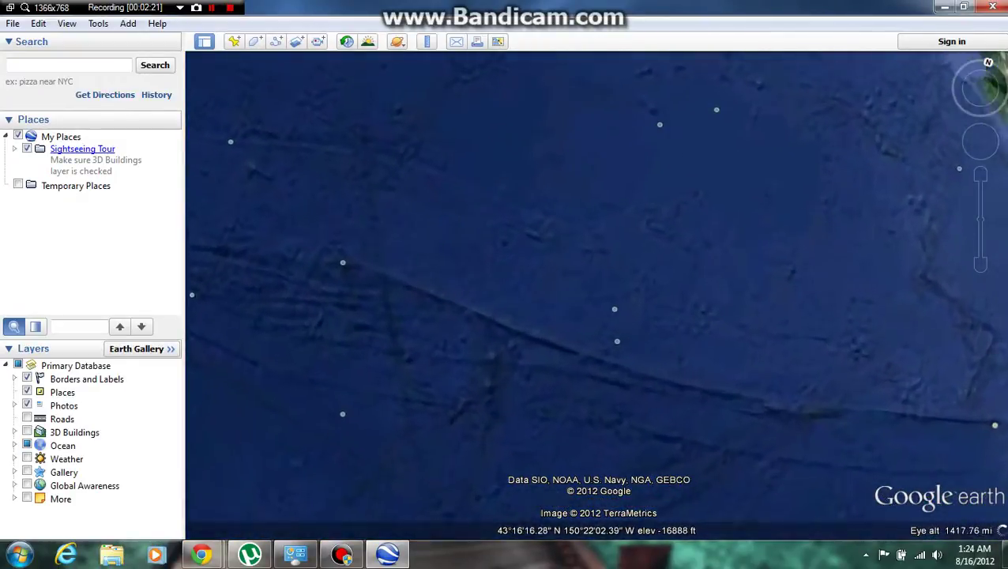
scroll(466, 260, up, 2)
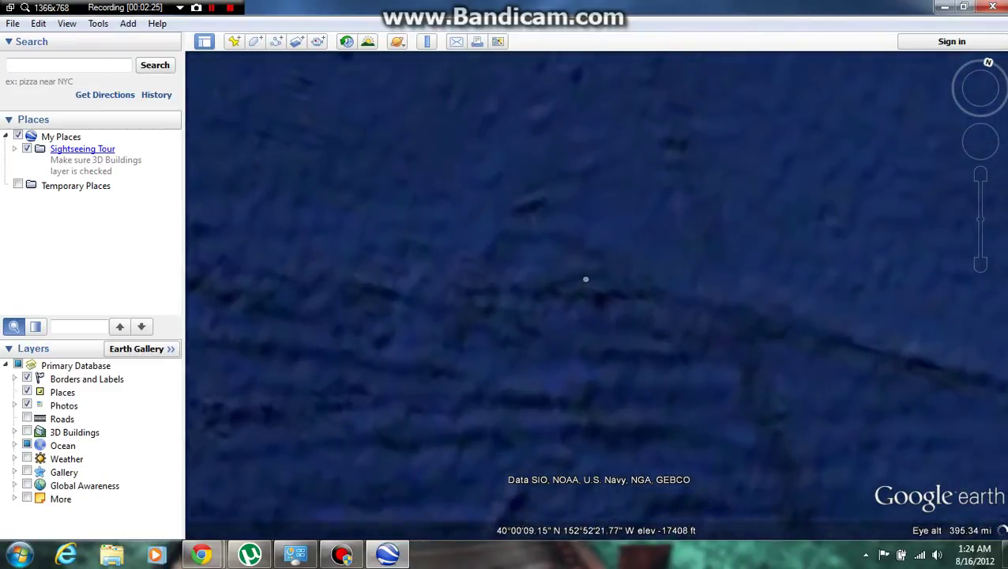
scroll(592, 278, up, 2)
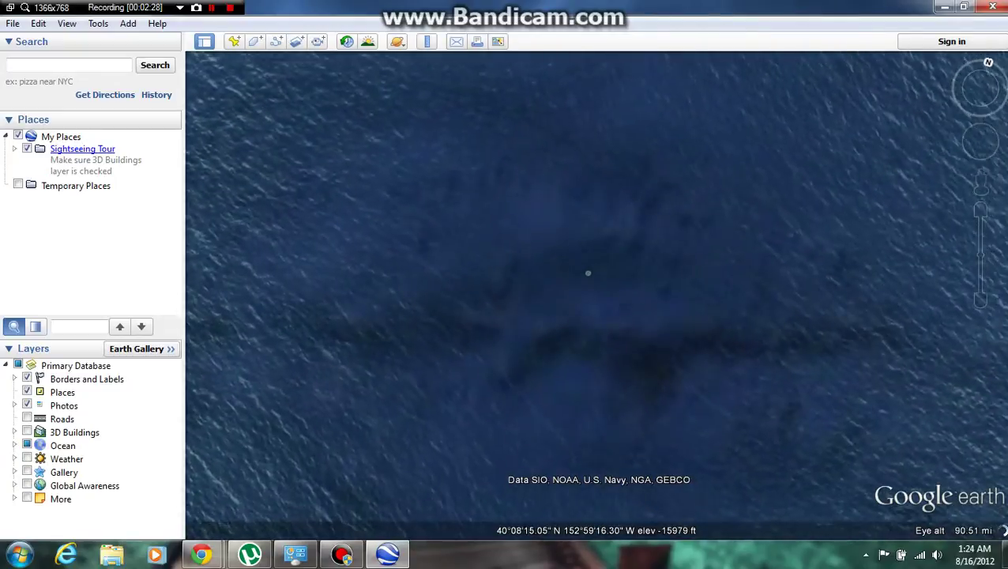
scroll(587, 272, up, 2)
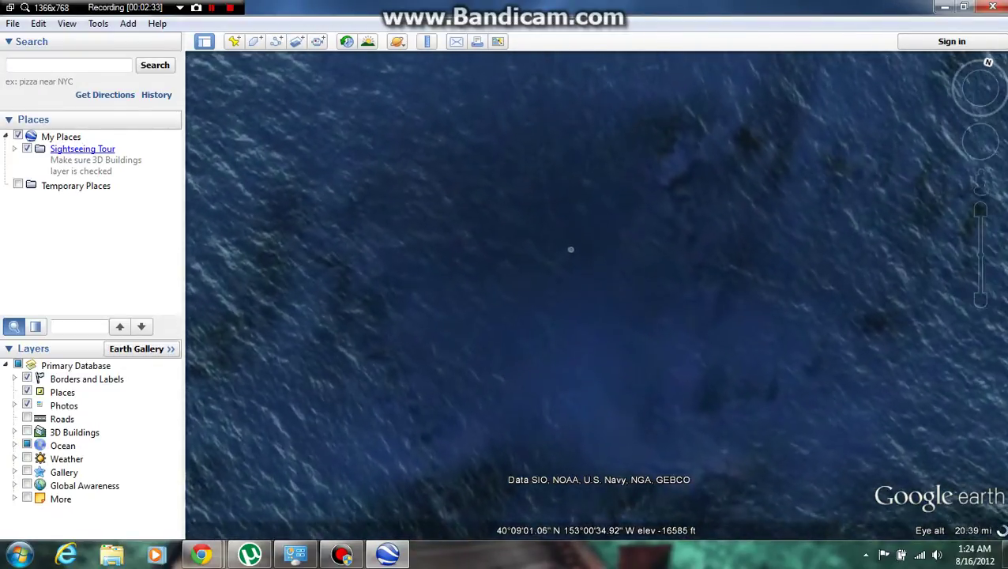
scroll(571, 250, up, 2)
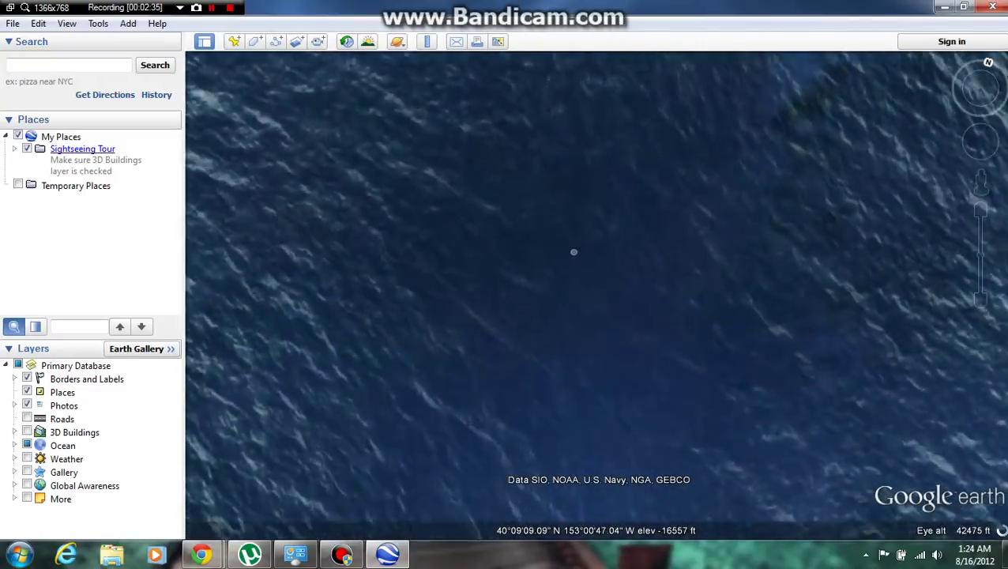
scroll(584, 261, up, 3)
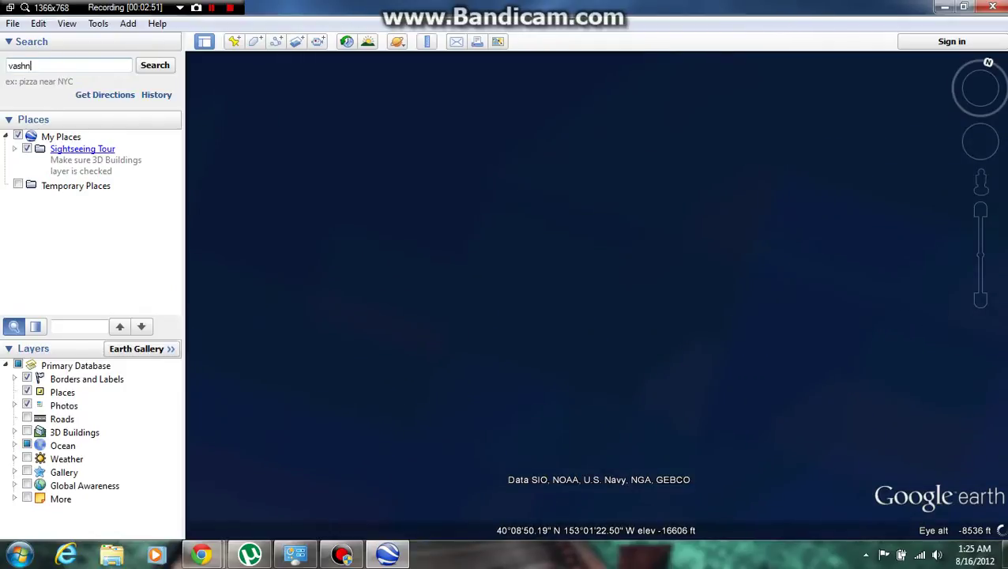
Search Google Earth for the place "vashno devi"
text(o devi)
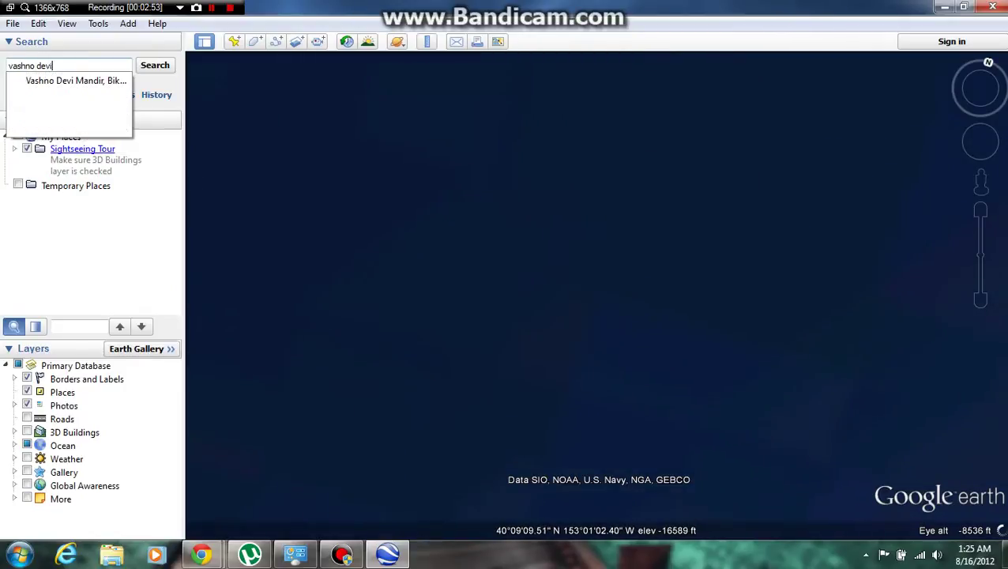
key(Return)
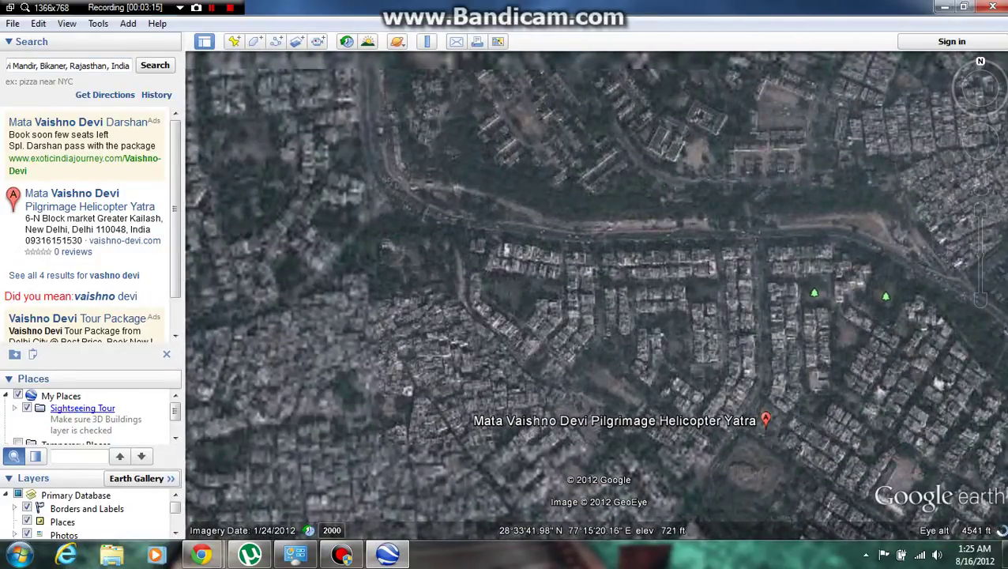
Request driving directions from "shipra mall" to "tgip"
click(104, 94)
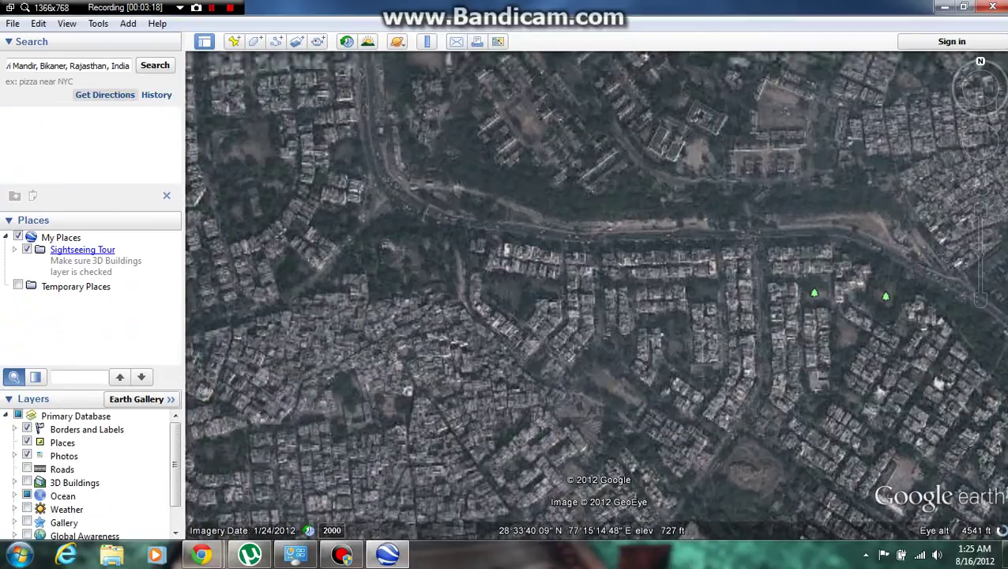
click(74, 123)
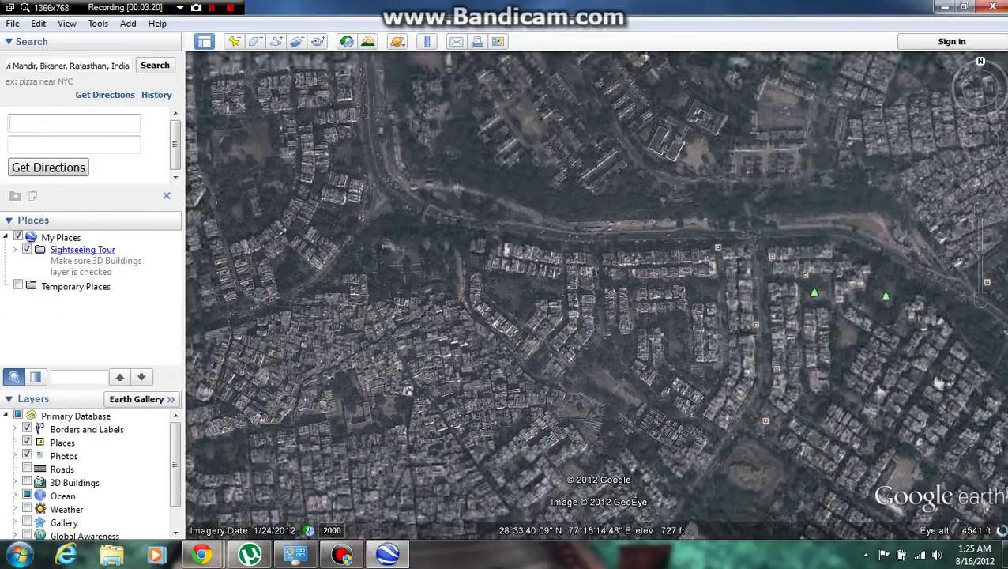
text(shipr)
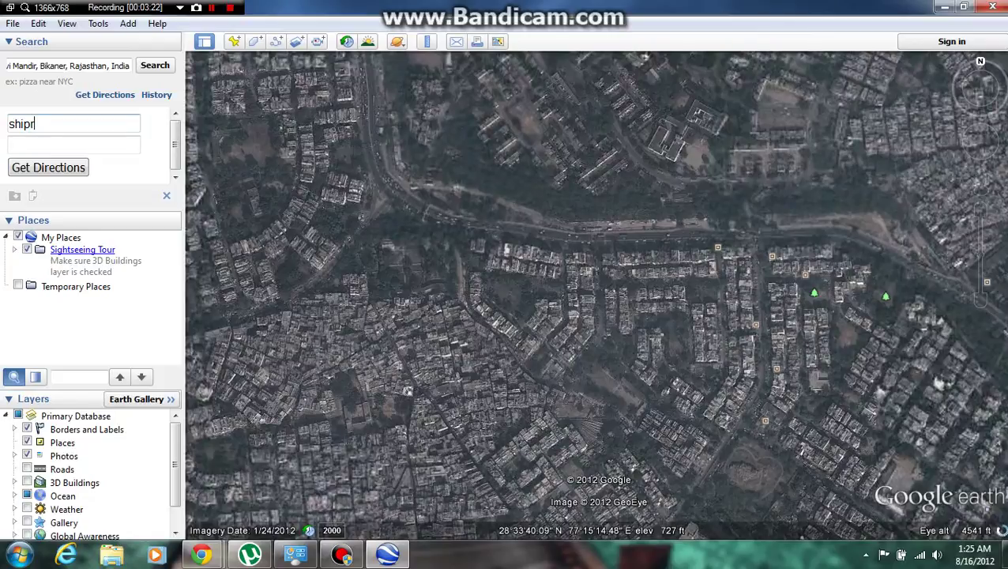
text(a mall)
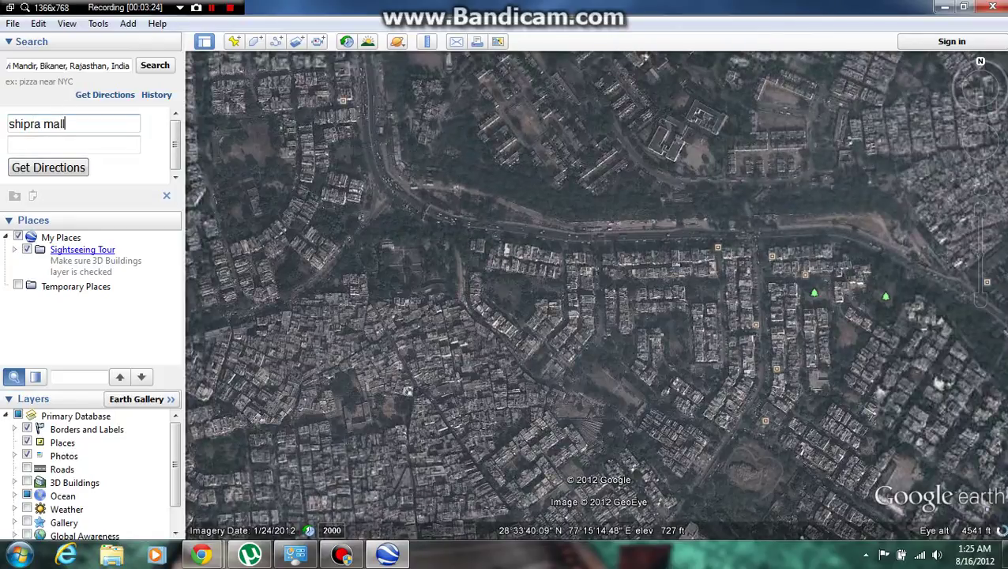
key(Tab)
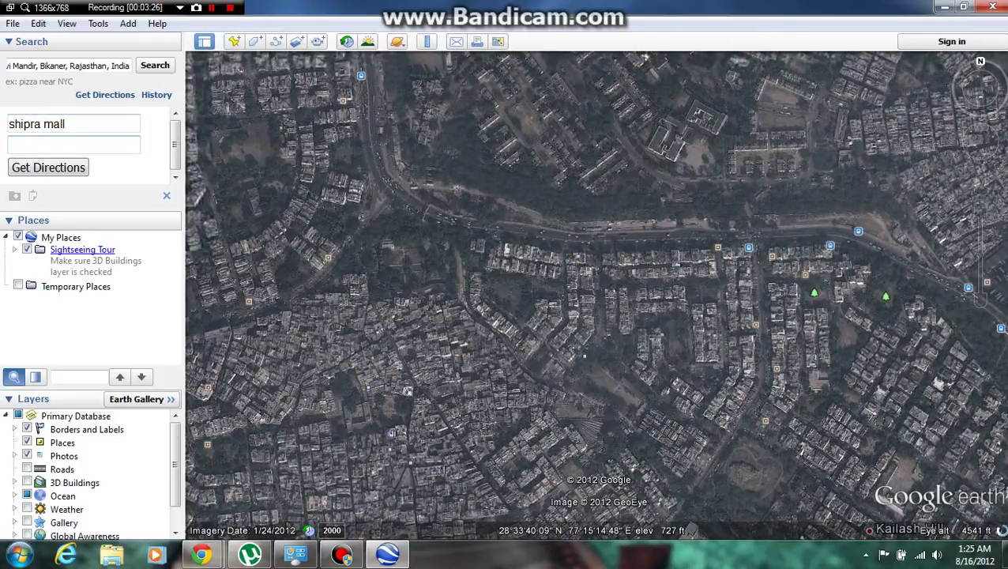
text(tgip)
key(Return)
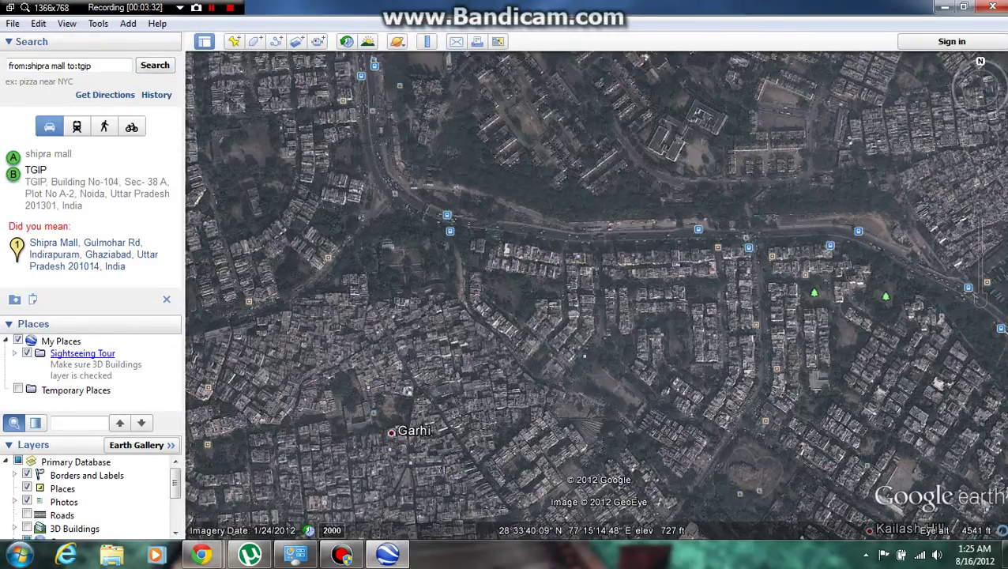
Try the suggested Shipra Mall location in Ghaziabad as the starting point and rerun the directions search to tgip
click(93, 254)
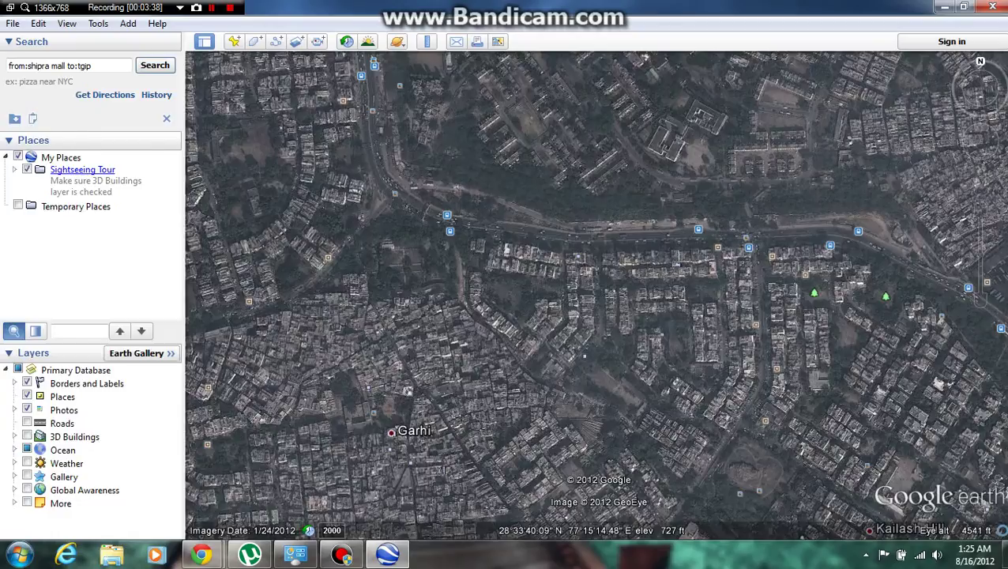
key(Return)
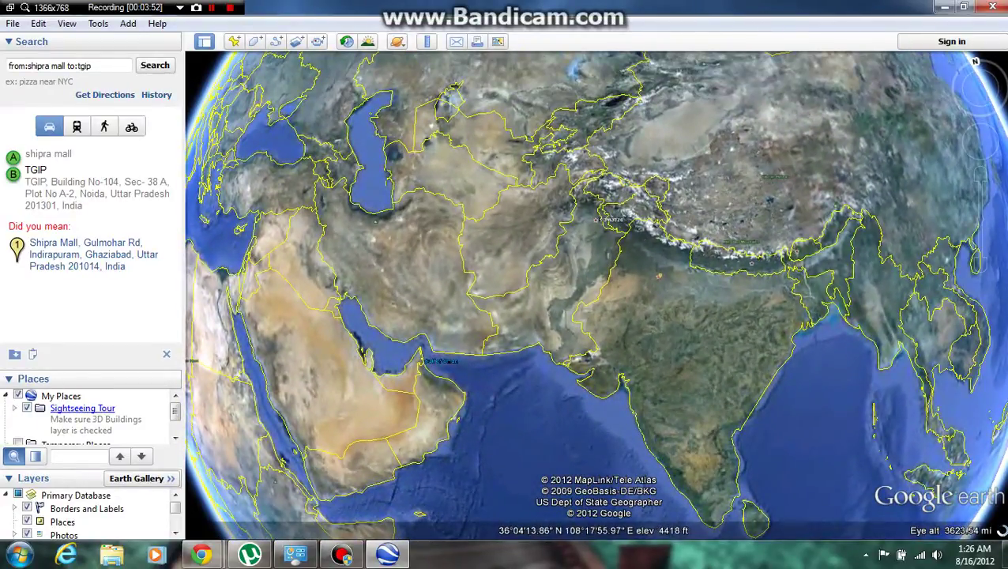
Close Google Earth and minimize the browser window to return to the desktop
key(alt+F4)
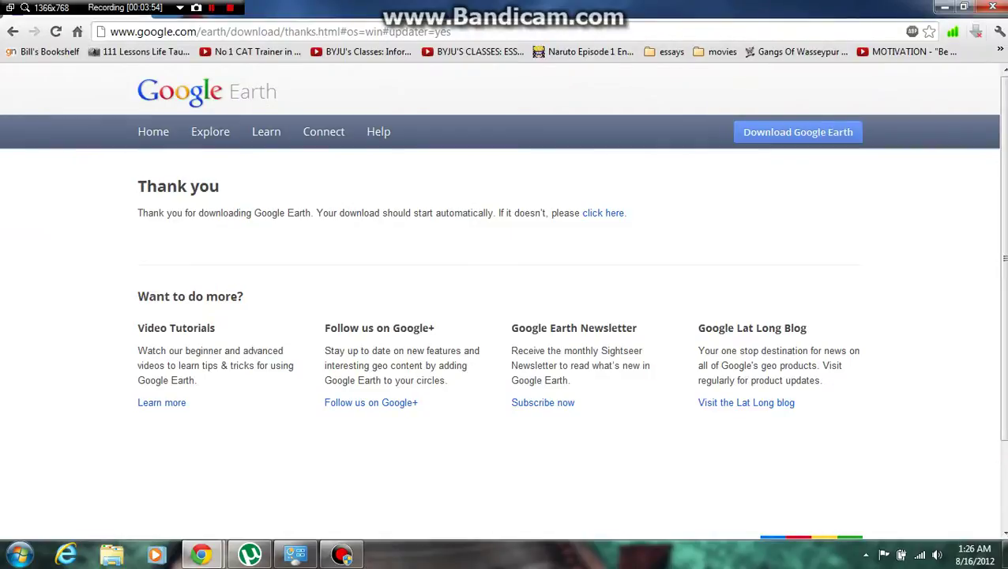
key(super+Down)
key(super+Down)
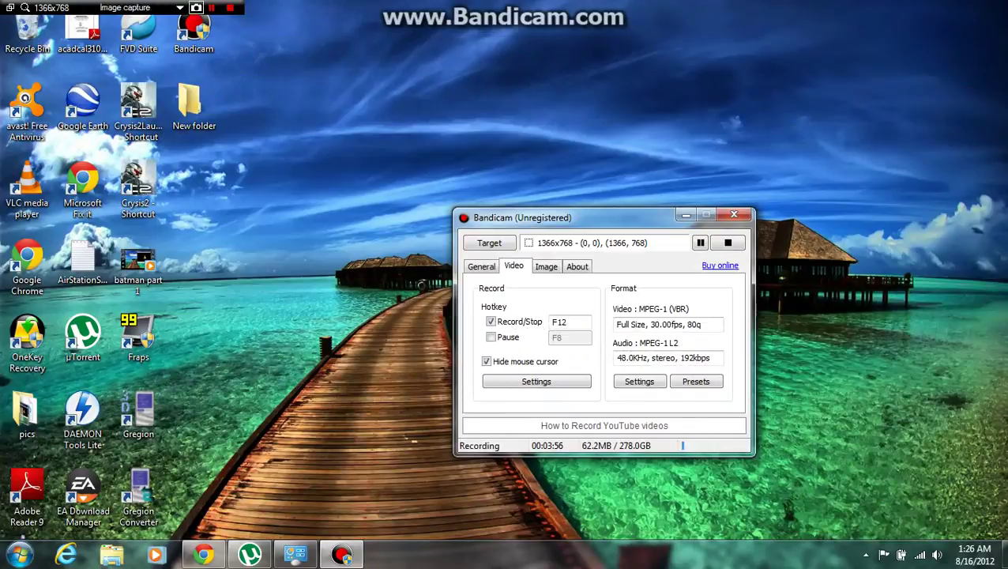